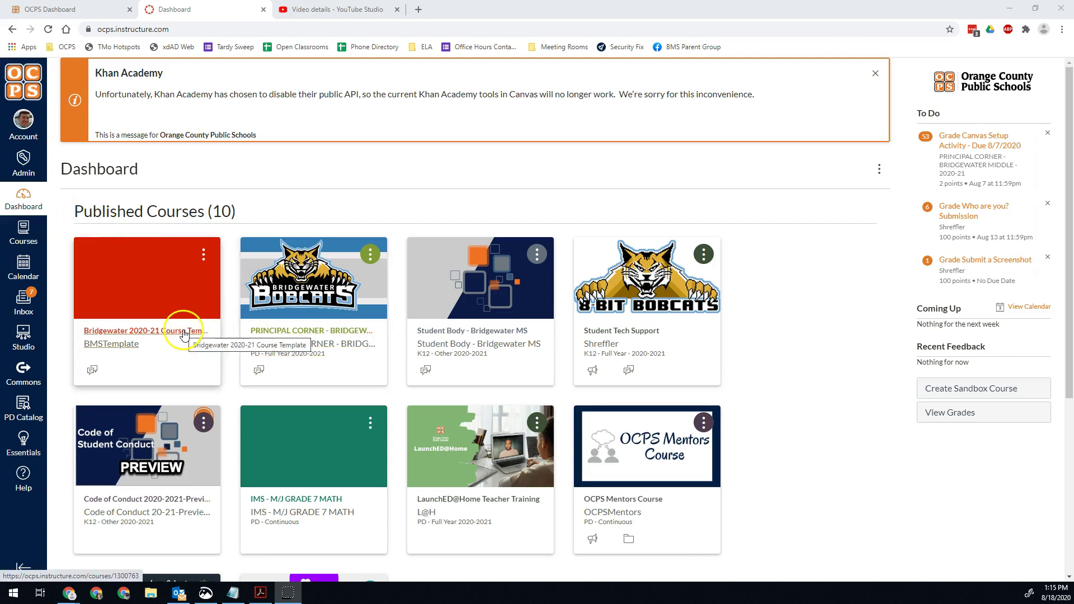
Open the full All Courses list from the Courses menu.
click(23, 237)
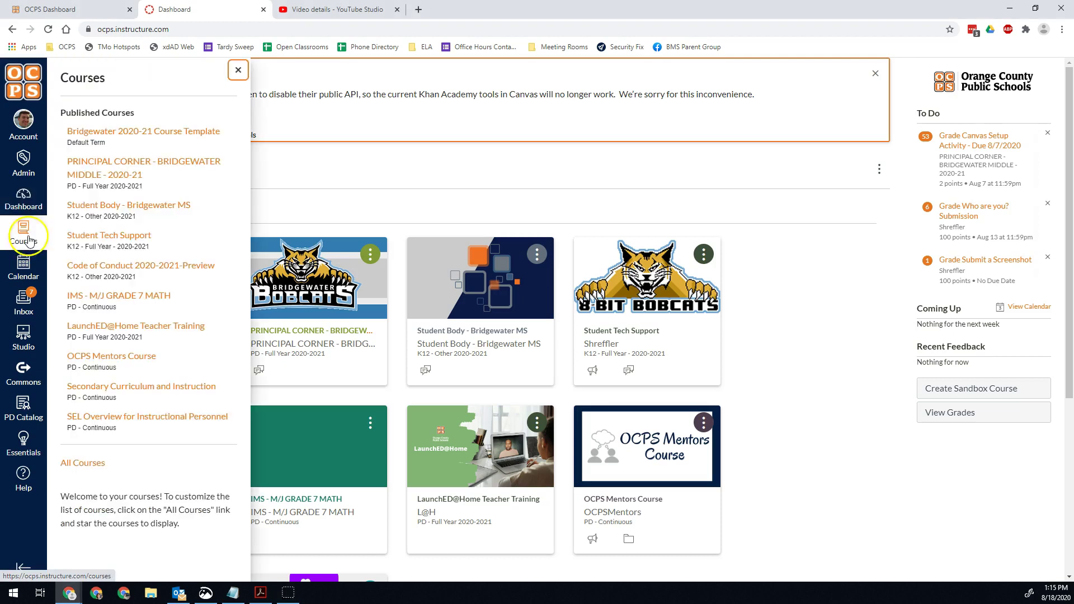
click(91, 470)
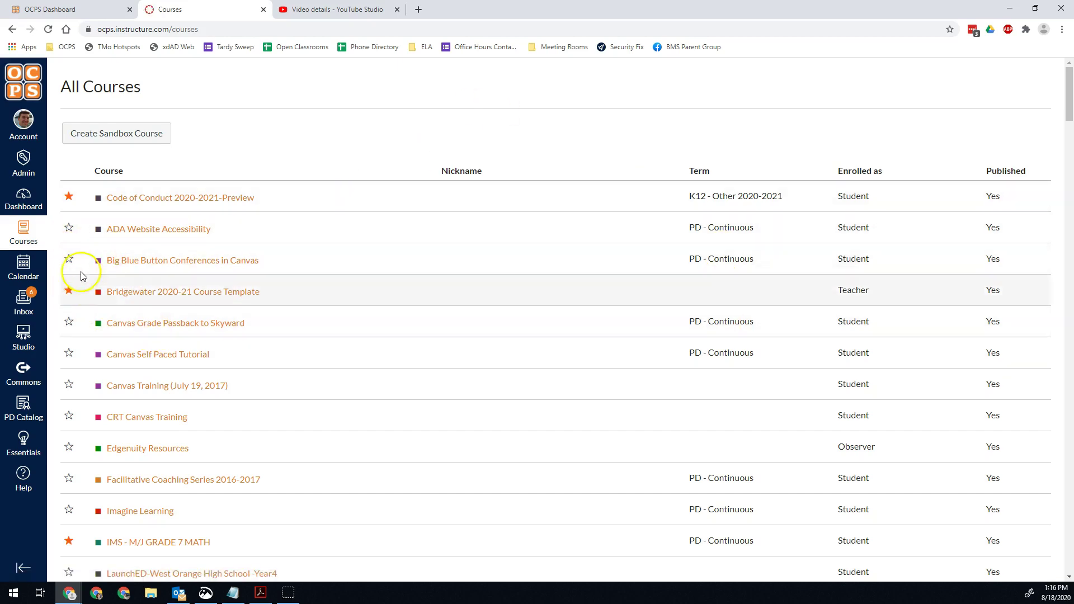
scroll(90, 398, down, 1)
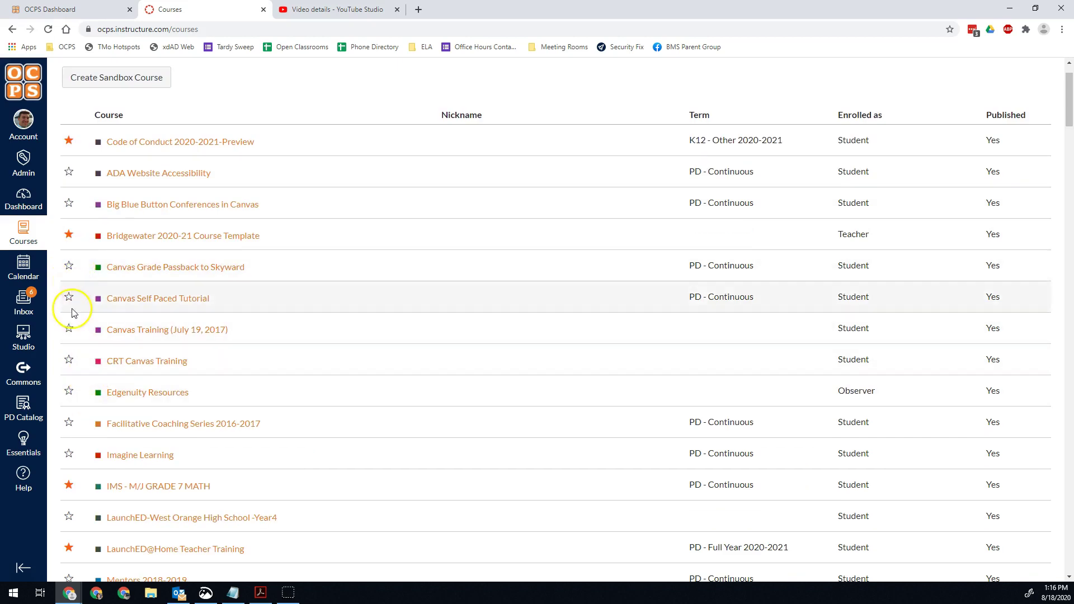
scroll(72, 323, down, 1)
scroll(71, 333, down, 1)
scroll(71, 333, down, 1)
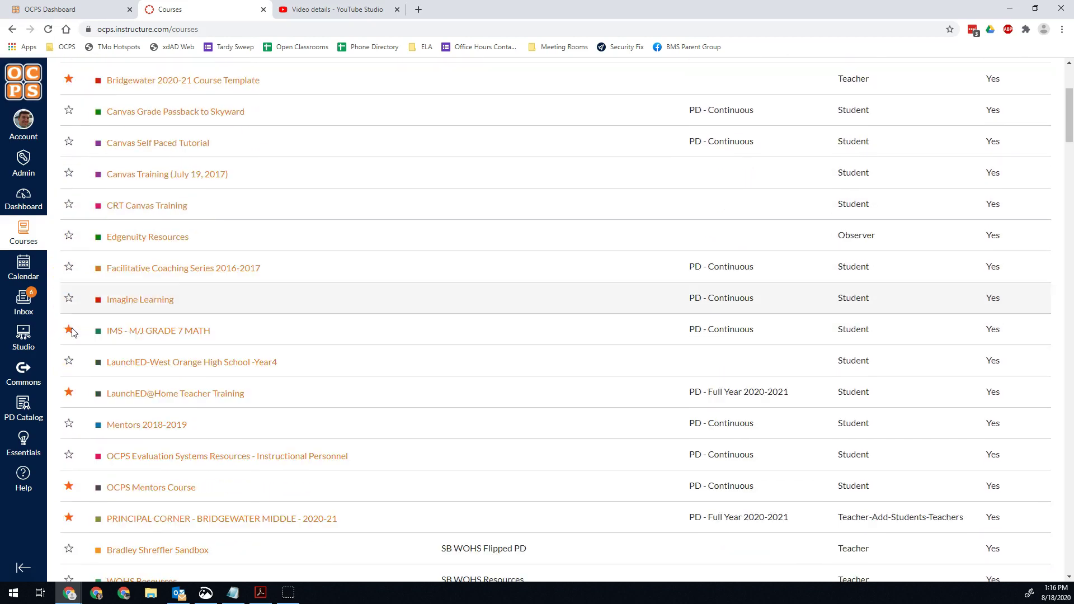
scroll(71, 331, down, 1)
scroll(72, 331, down, 1)
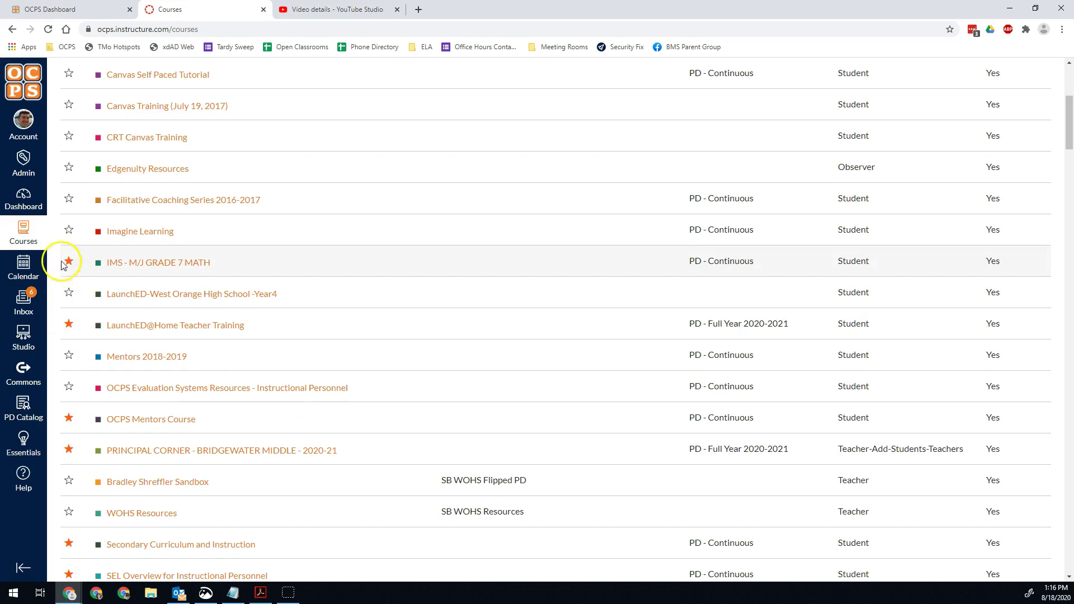
Star Imagine Learning as a favourite in the All Courses list.
click(68, 232)
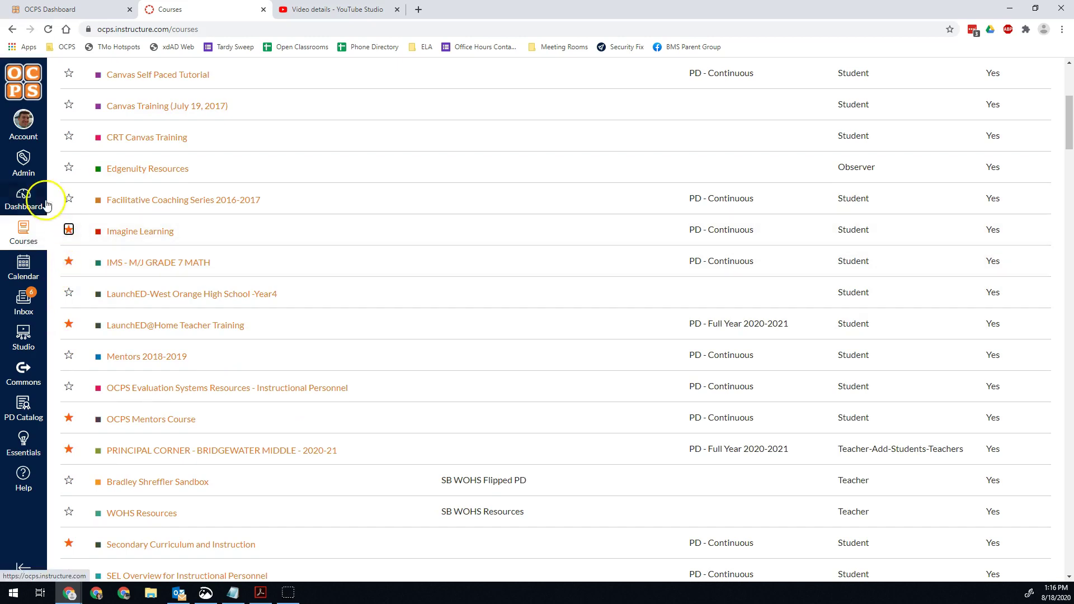
Check the Dashboard for the new Imagine Learning card, then reopen the Courses menu.
click(24, 199)
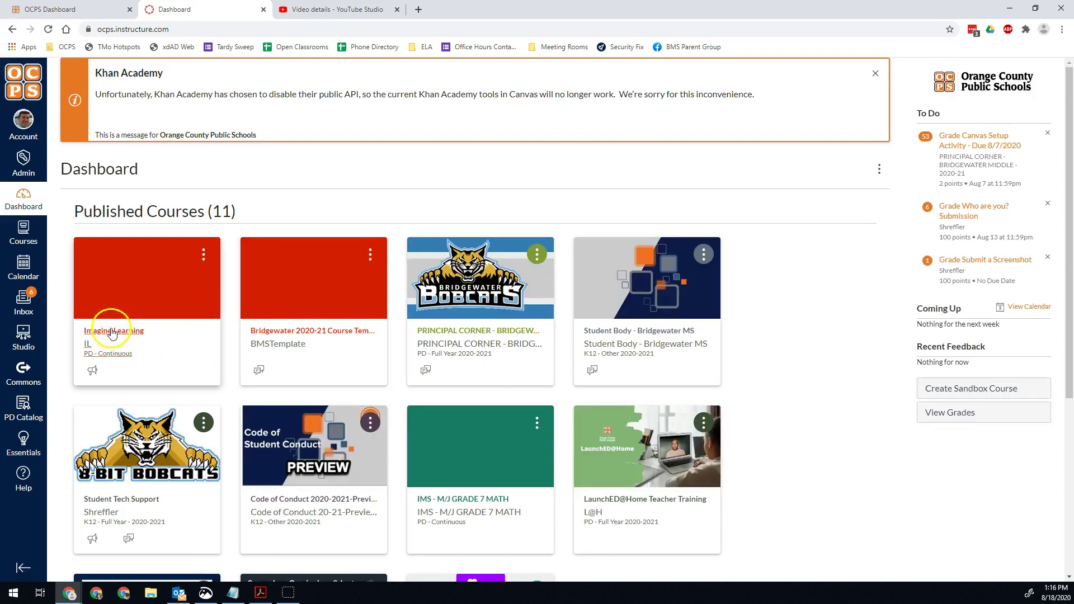
click(24, 228)
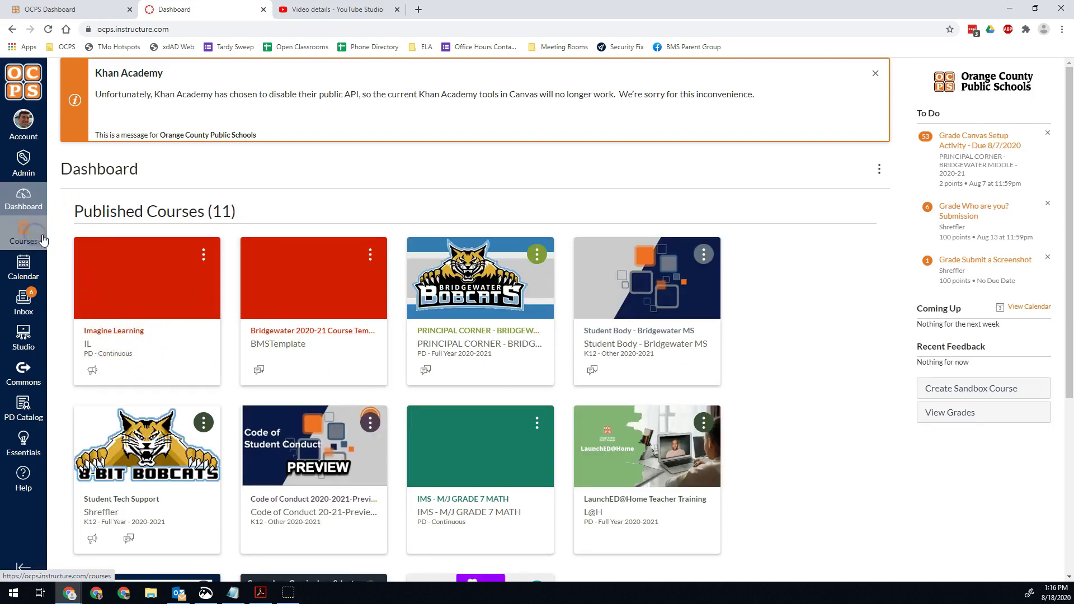
Unstar Imagine Learning on the All Courses page.
click(99, 493)
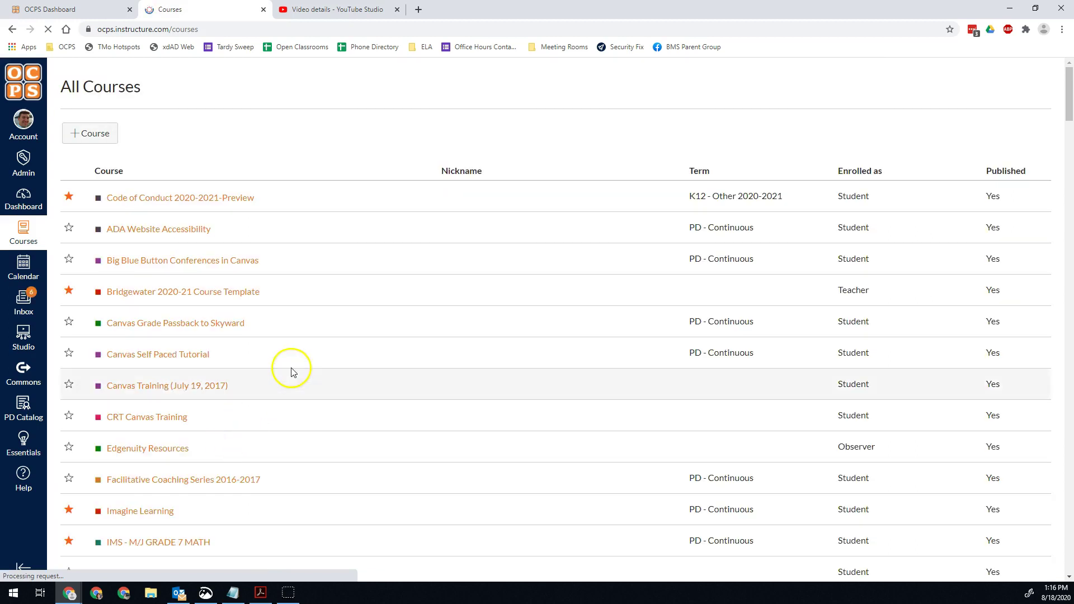
scroll(71, 386, down, 2)
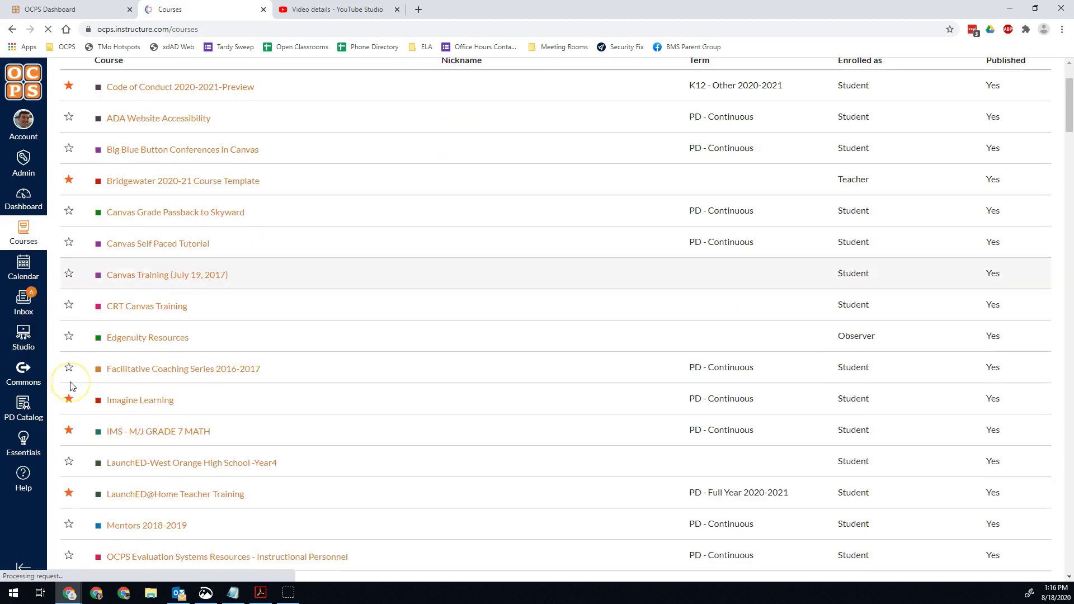
scroll(70, 386, down, 2)
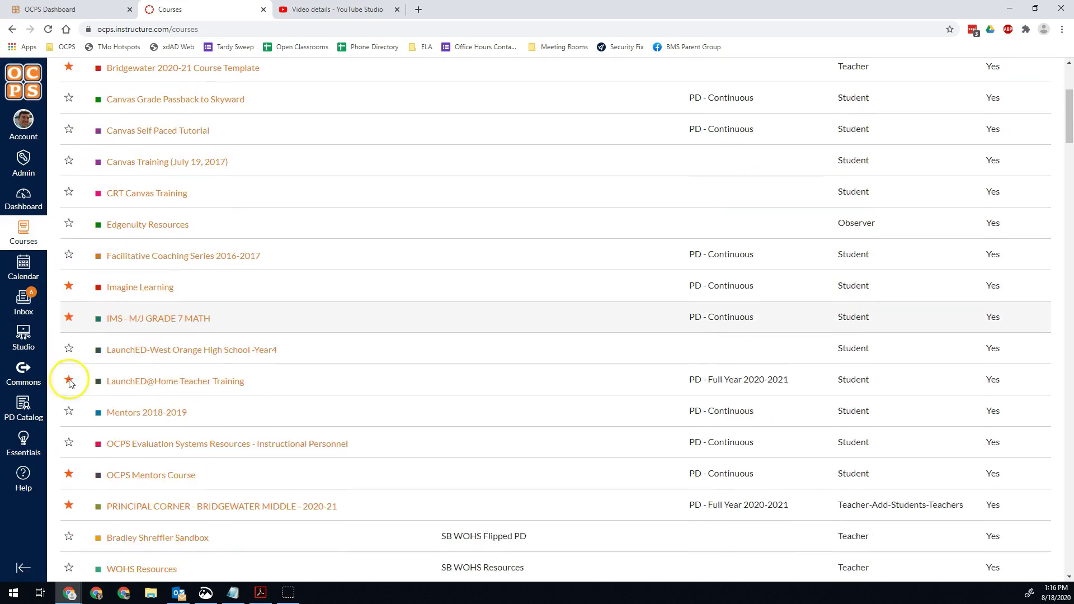
click(68, 286)
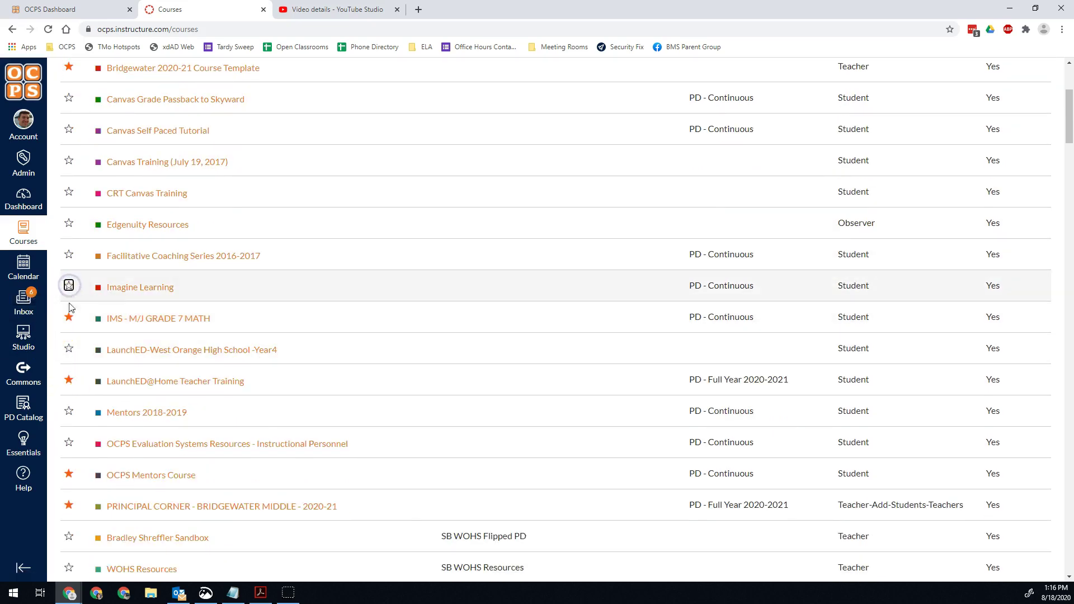